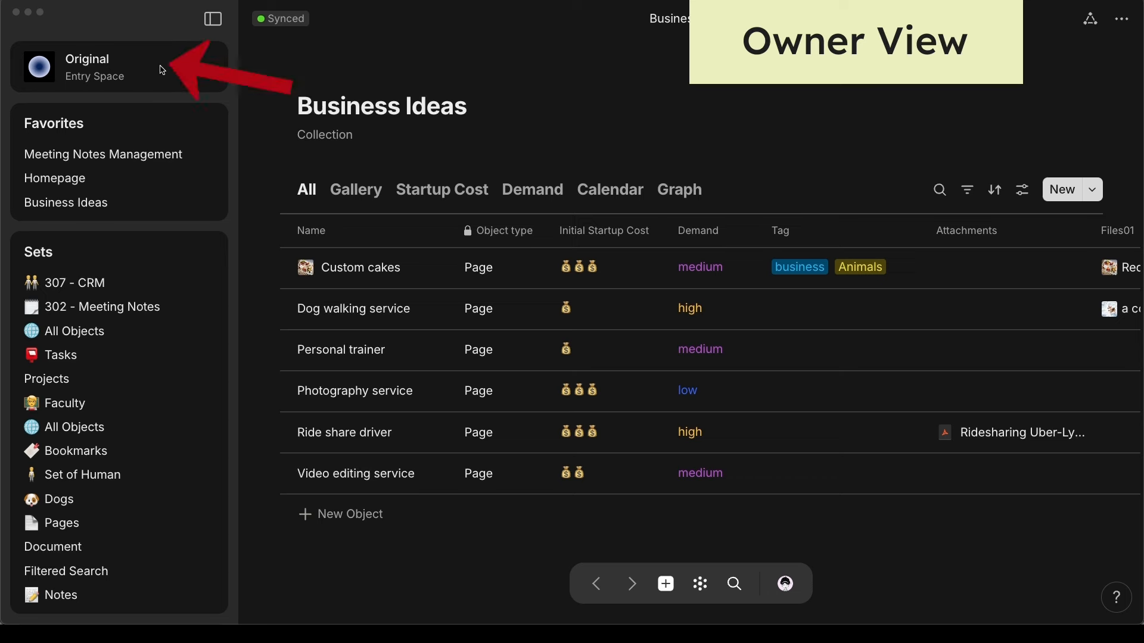
- Check the sharing settings of the Original entry space, then close its space settings
click(160, 67)
click(165, 71)
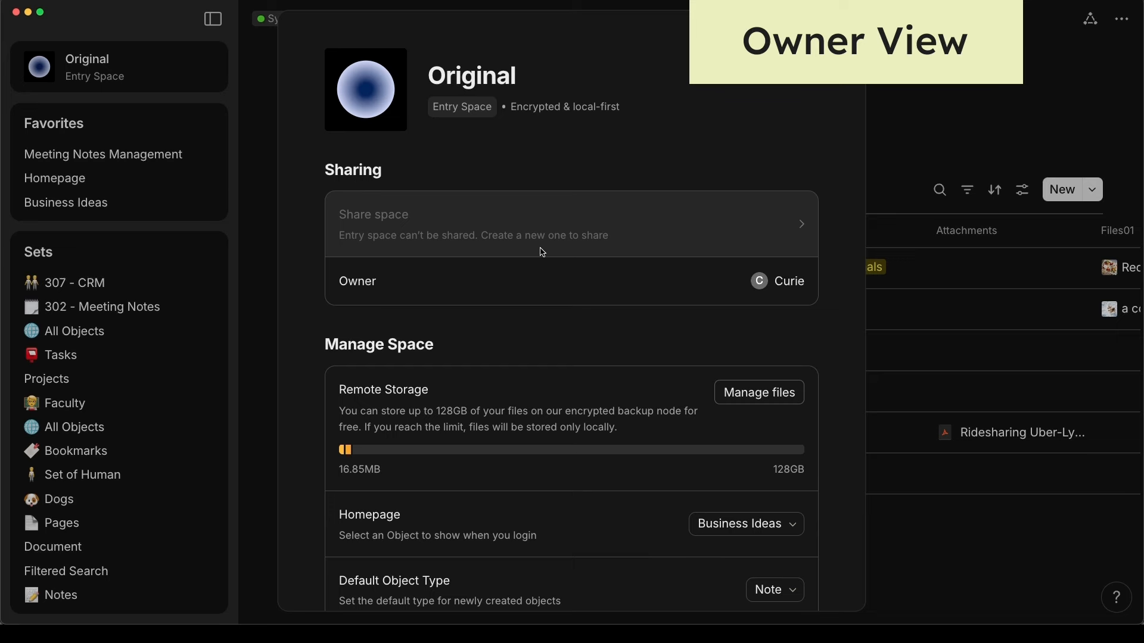
click(920, 100)
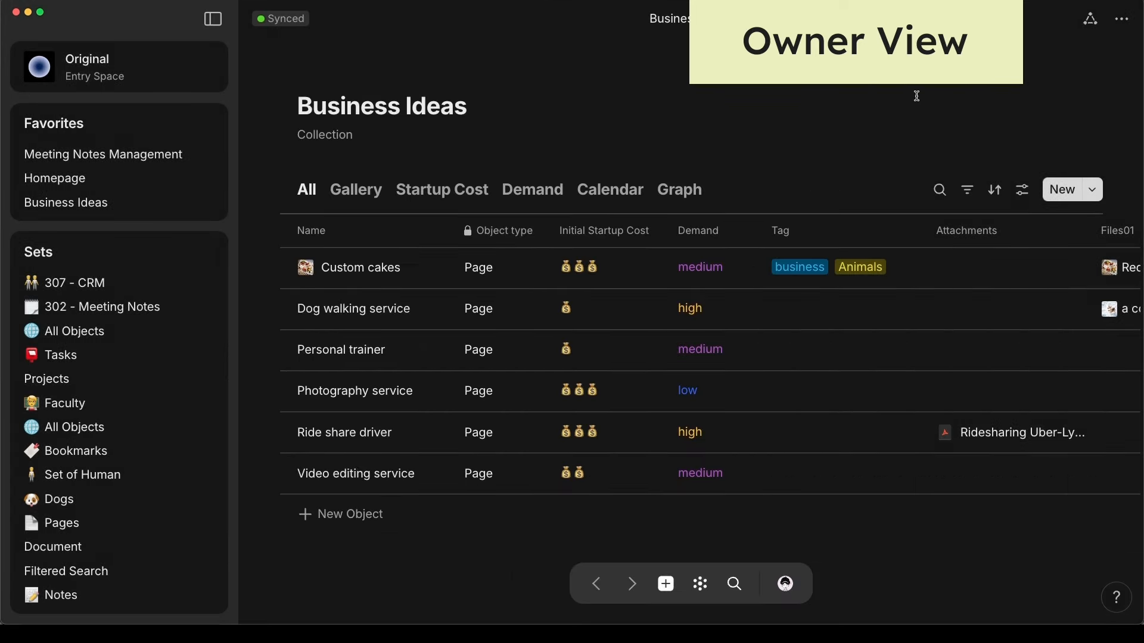
- Switch to the Zen System space and open its Share space settings
click(786, 584)
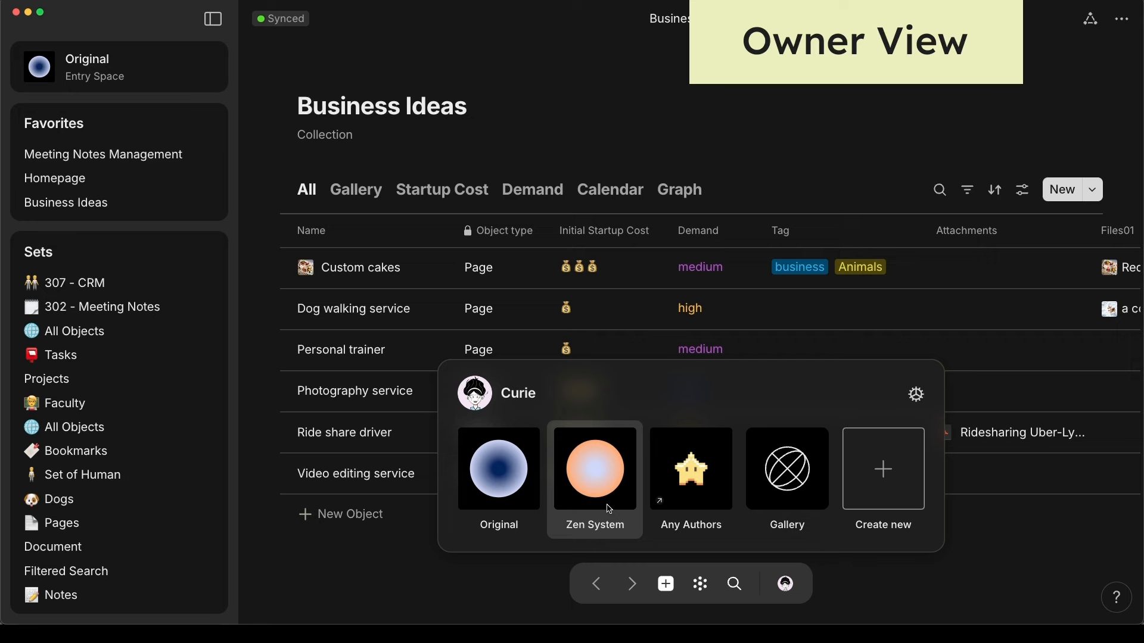
click(605, 469)
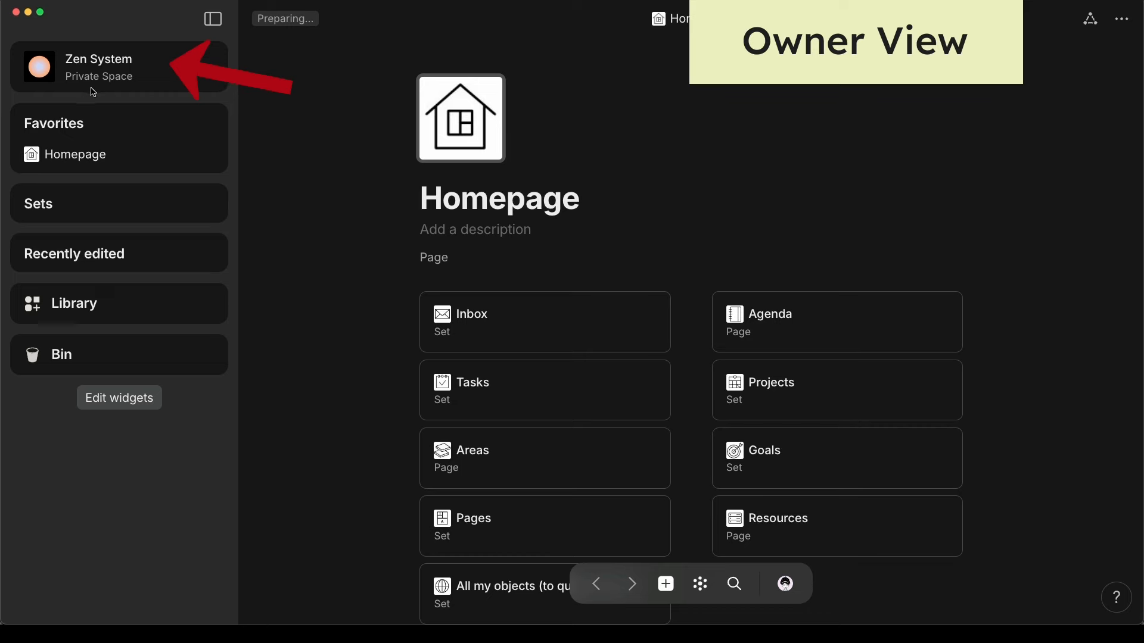
click(172, 70)
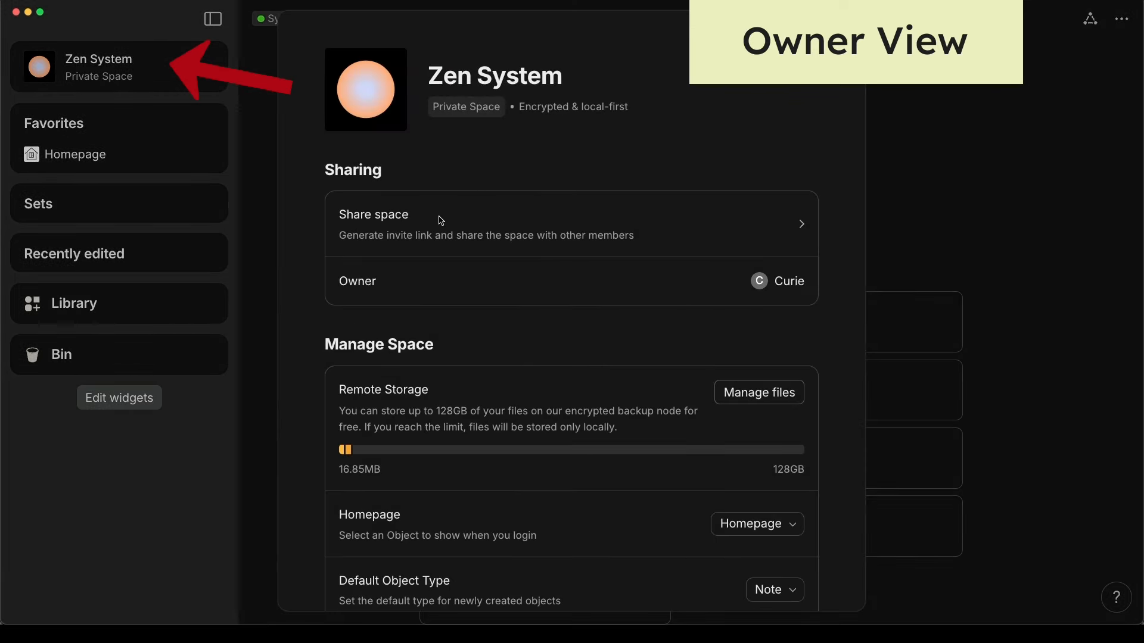
click(803, 229)
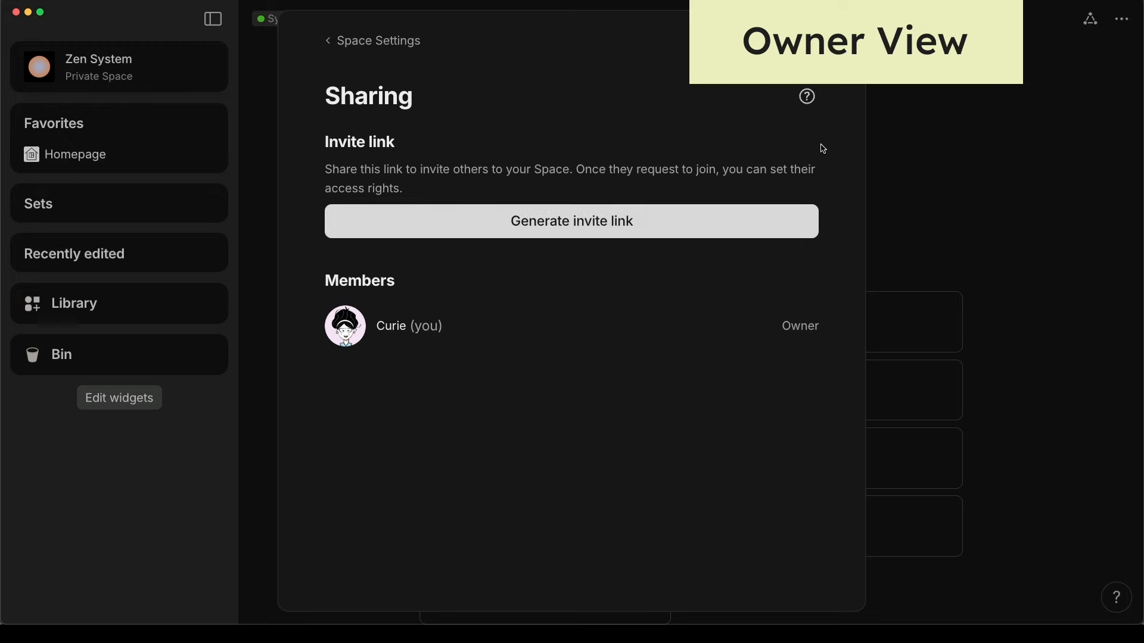
- Read the help on sharing a space, then generate an invite link for Zen System and copy it
click(808, 98)
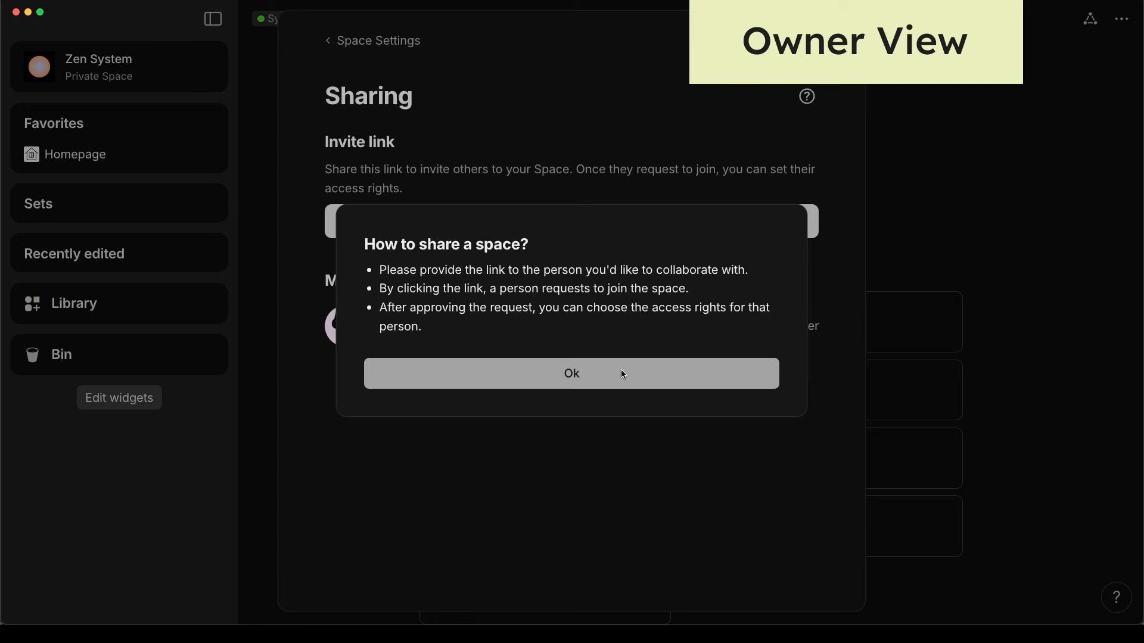
click(603, 374)
click(624, 225)
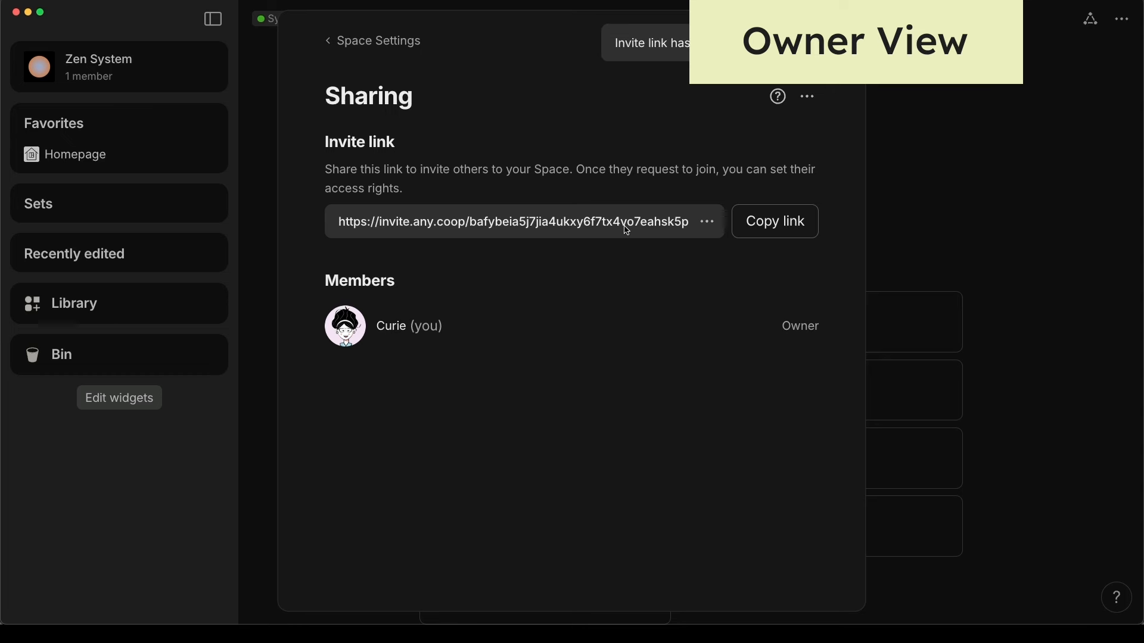
click(788, 231)
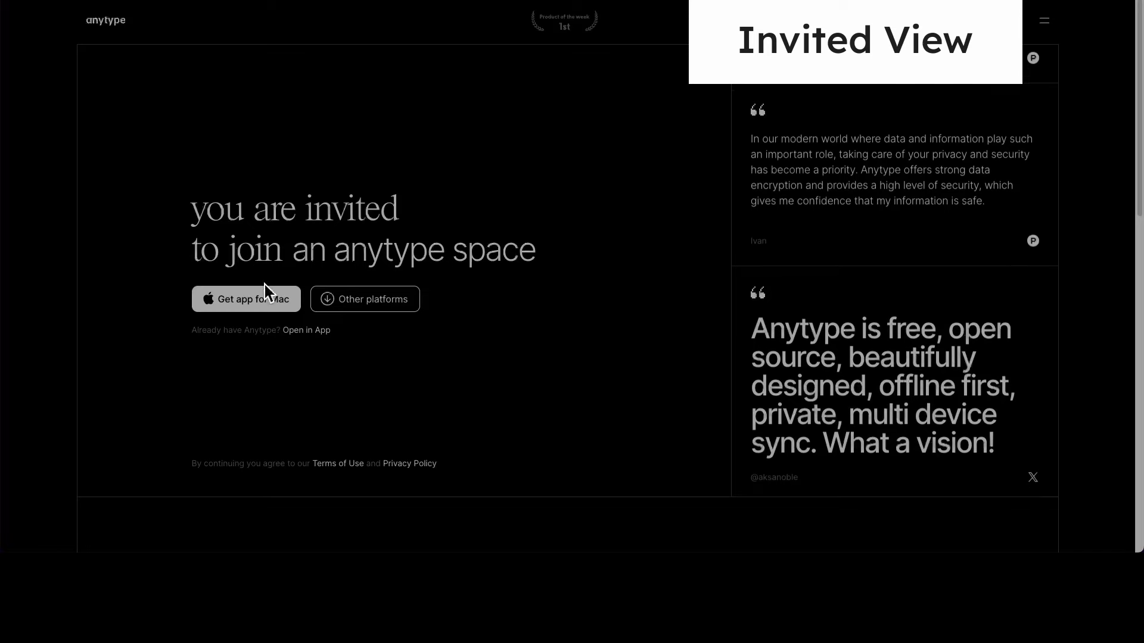
- From the invitation page, open the invite in the Anytype app and send a request to join Zen System
click(308, 331)
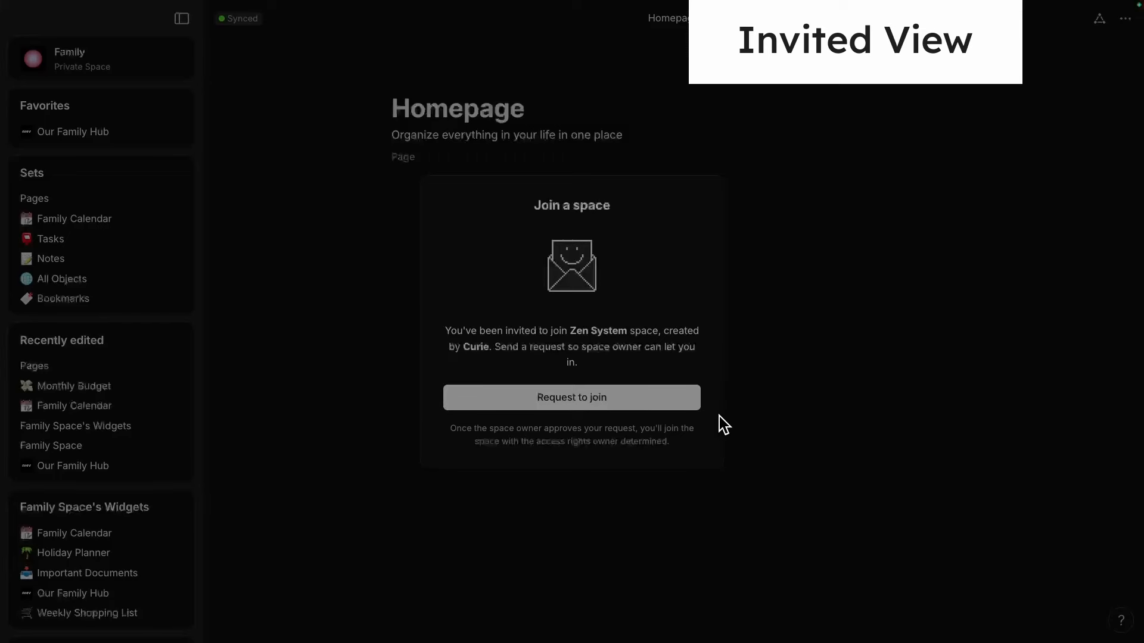
click(654, 400)
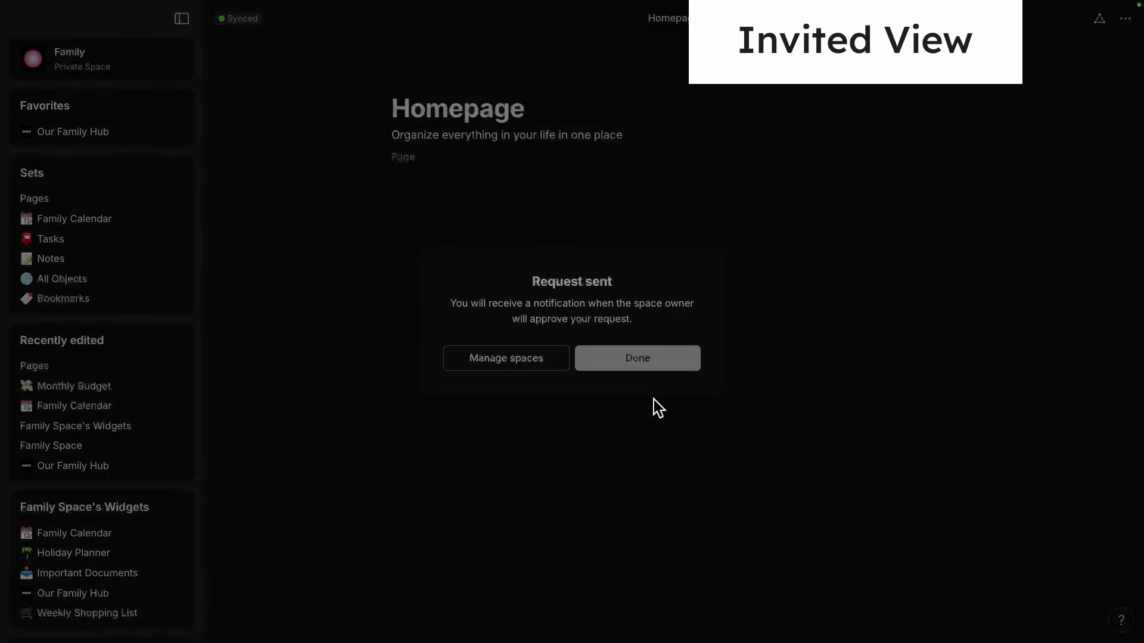
click(653, 362)
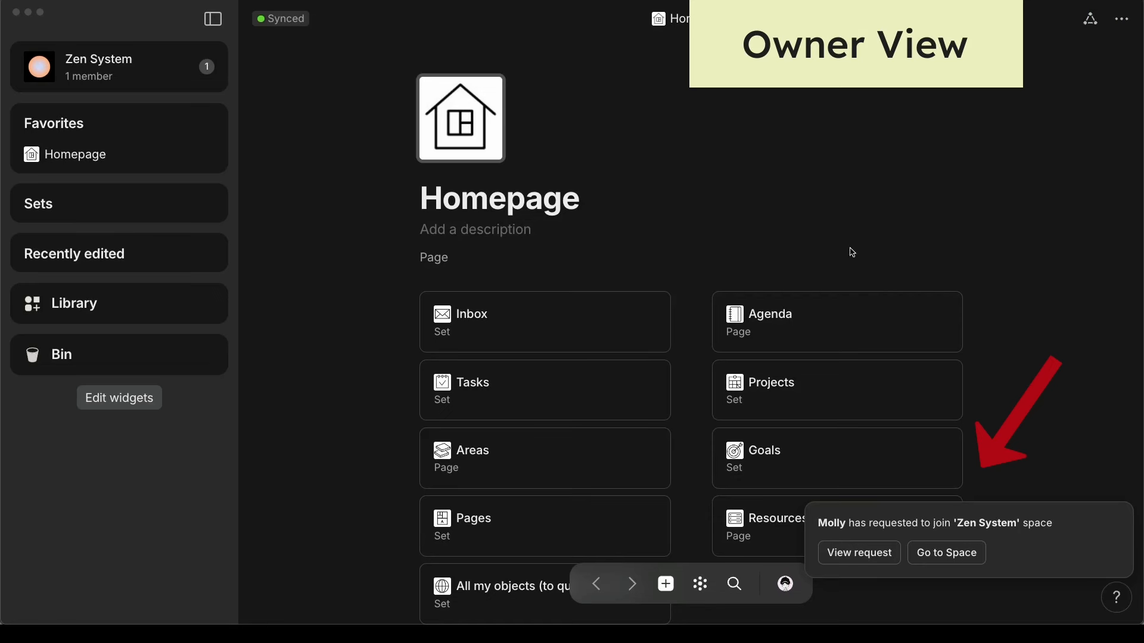
- As the space owner, view the pending join request for Zen System and approve it with Editor access
click(876, 560)
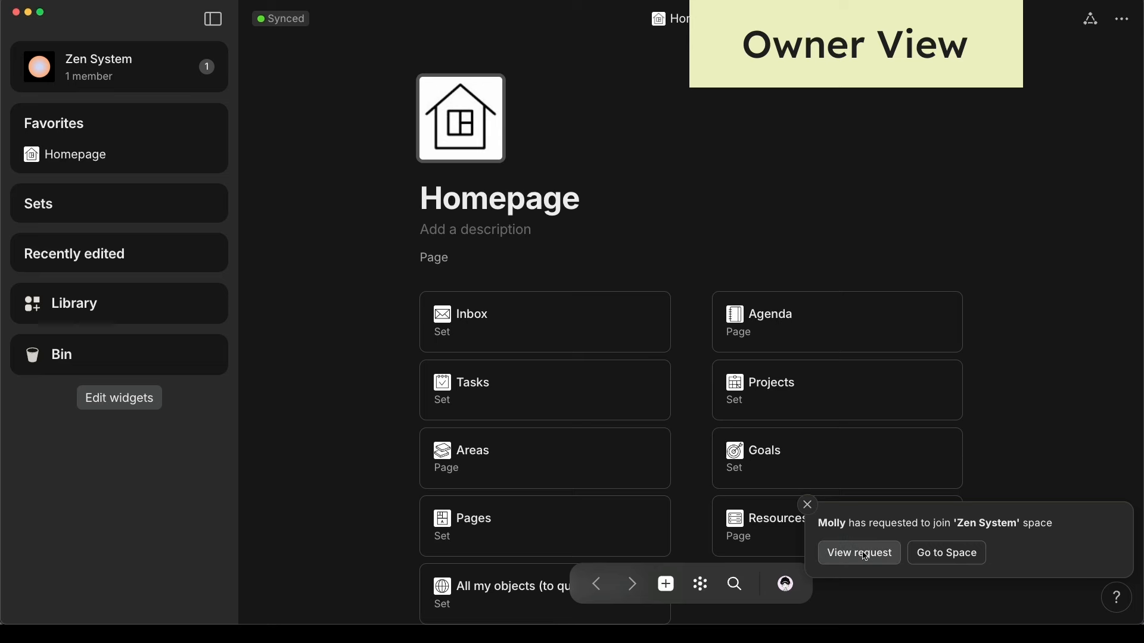
click(867, 554)
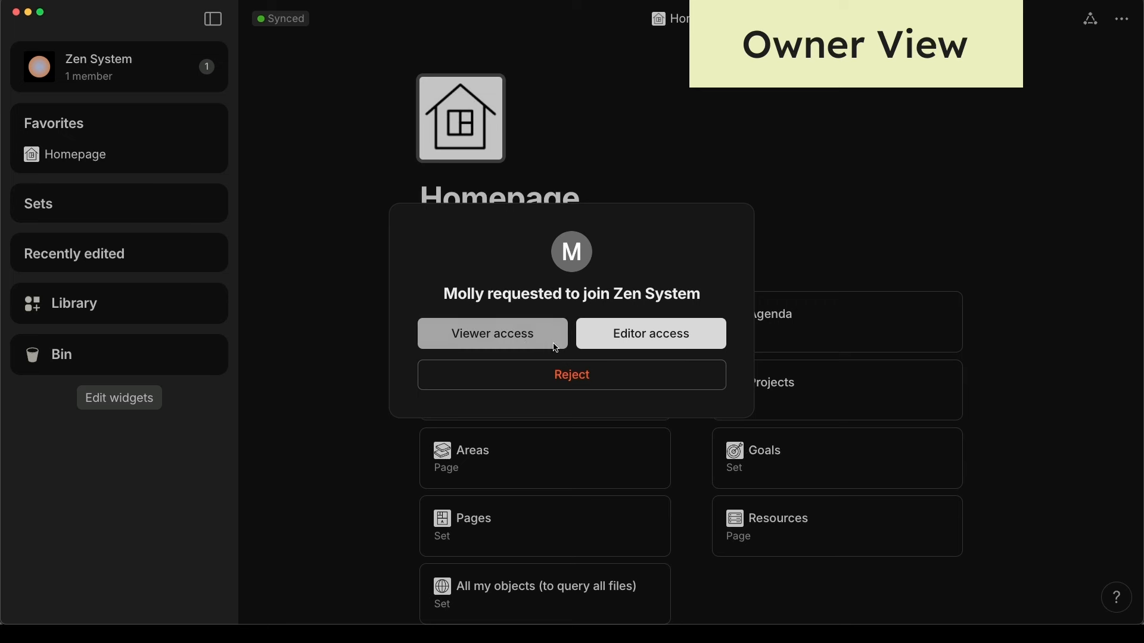
click(628, 346)
- Open the Zen System members list and show the access options for the new member
click(141, 70)
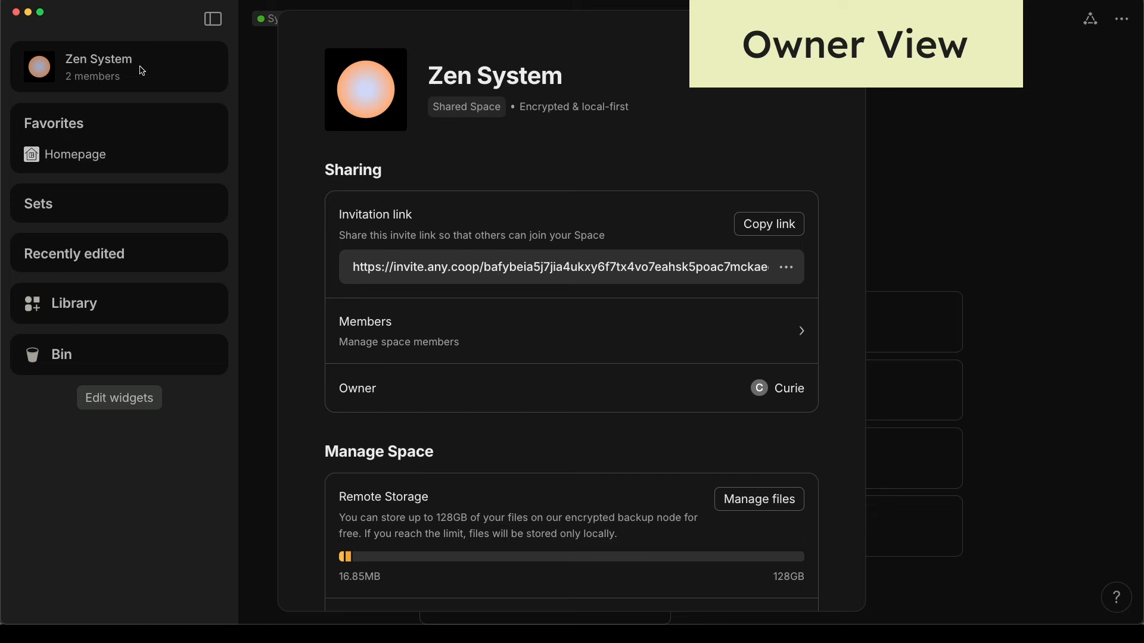
click(804, 334)
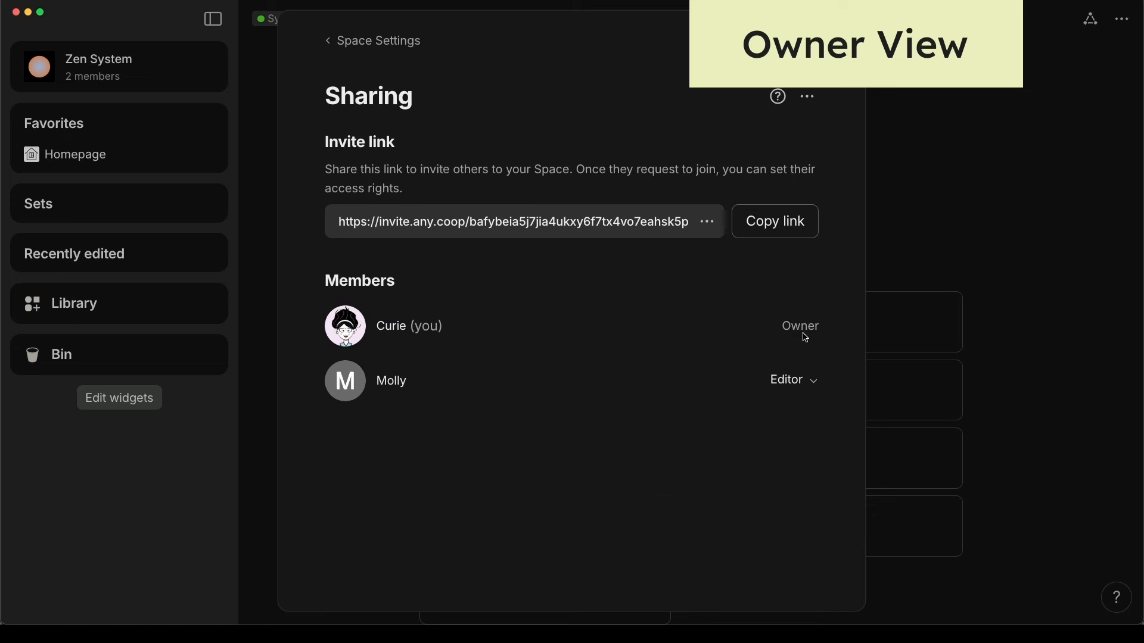
click(814, 384)
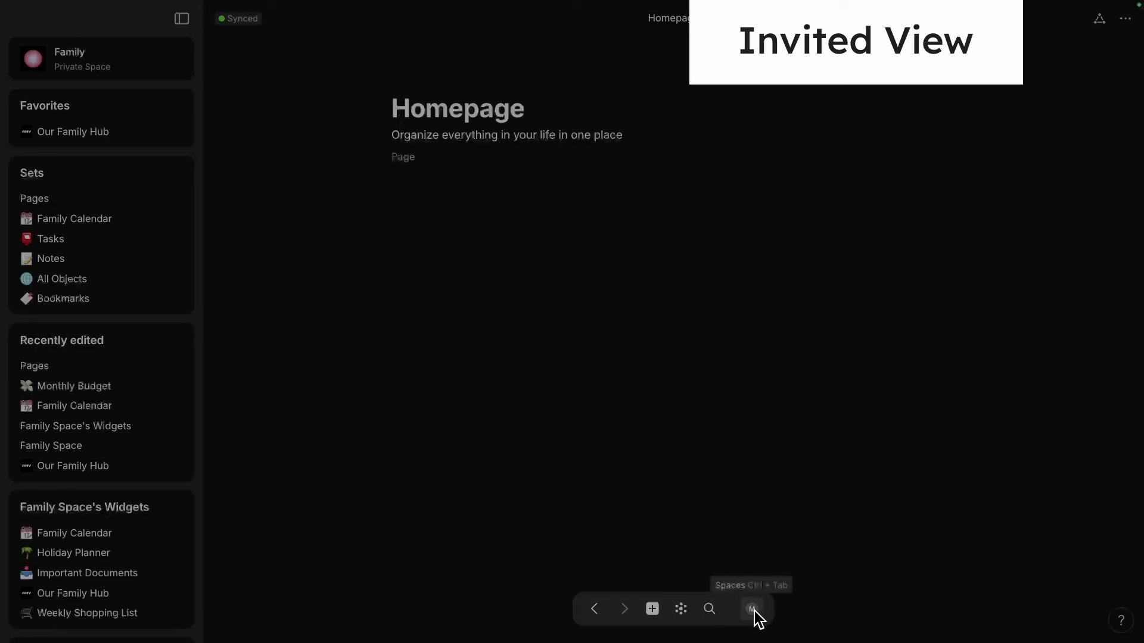
- In the invited member's account, switch to the shared Zen System space and open its space settings
click(754, 615)
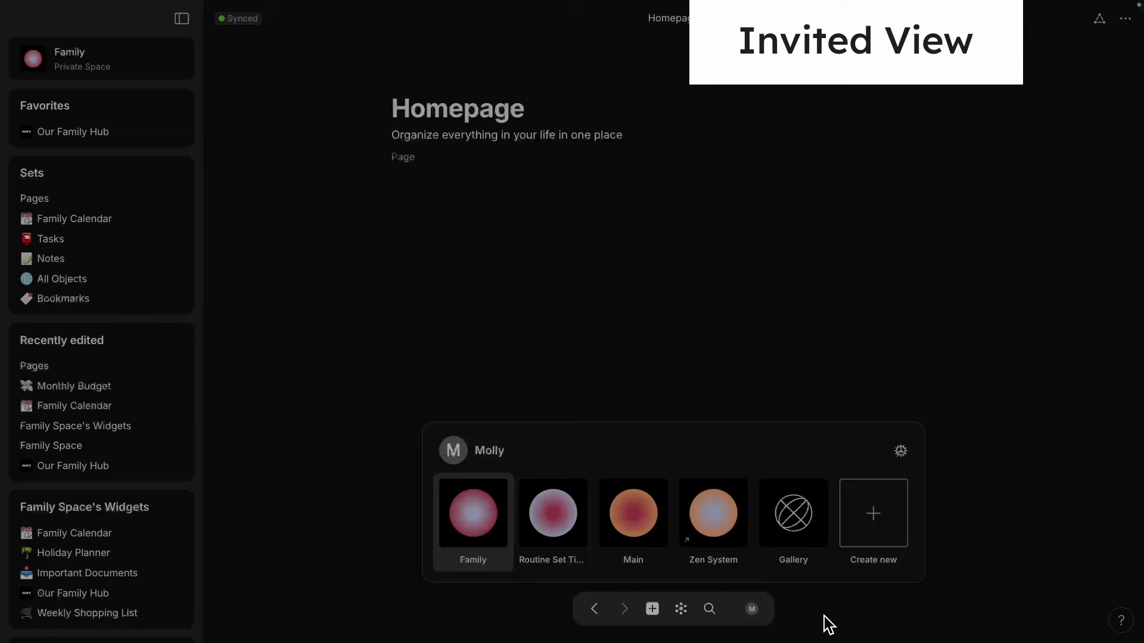
click(718, 517)
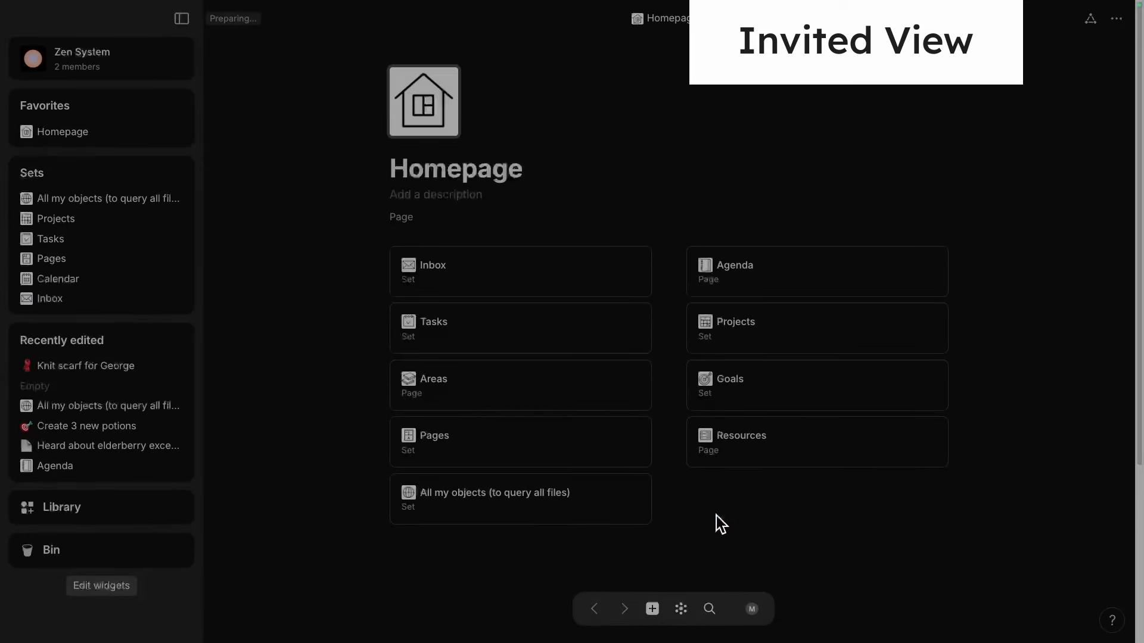
click(105, 56)
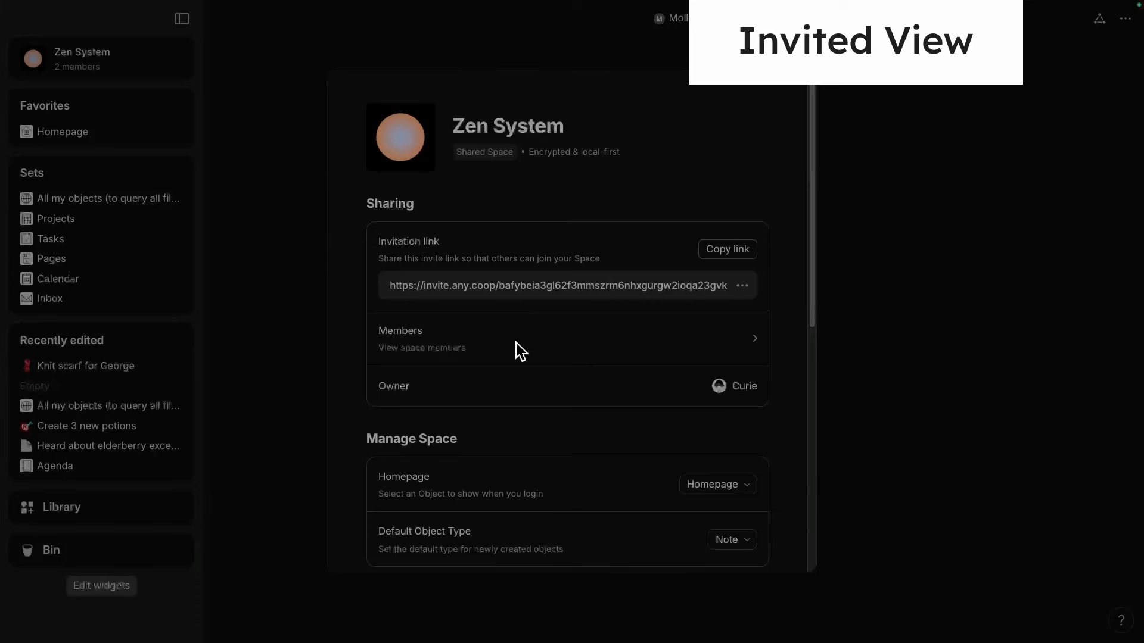
- Display the QR code for the space's invitation link, then close it
click(742, 291)
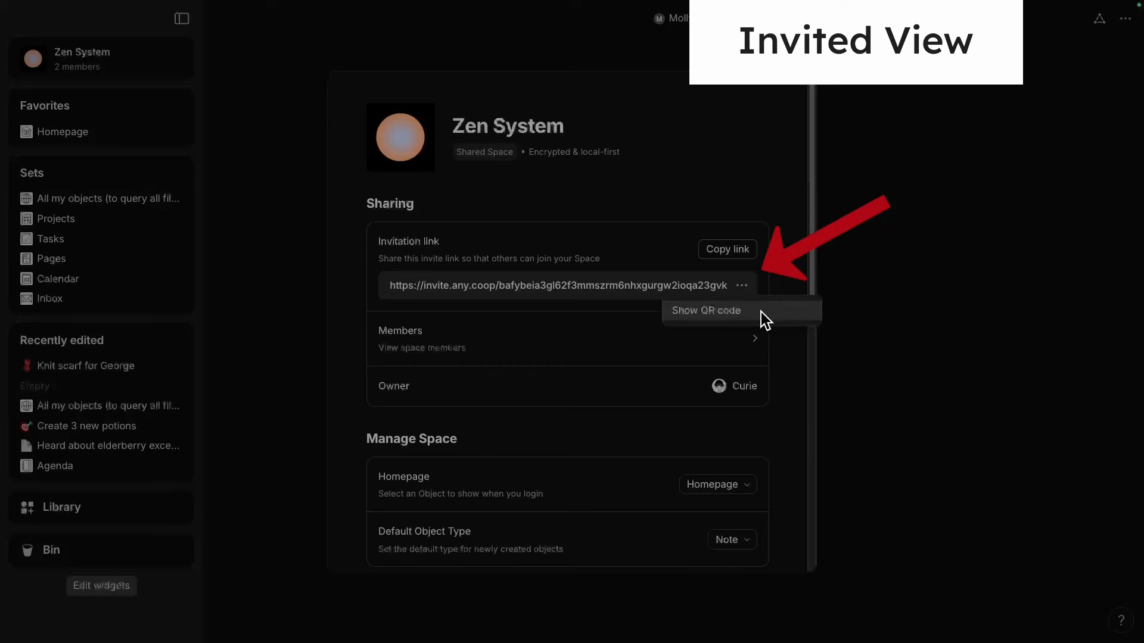
click(760, 312)
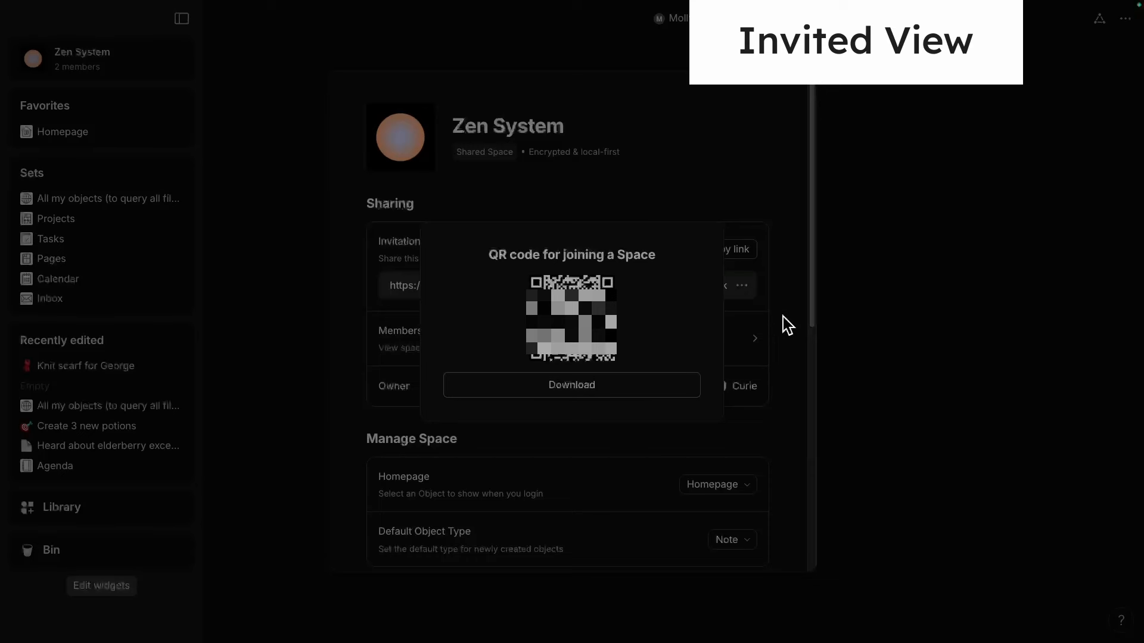
click(783, 316)
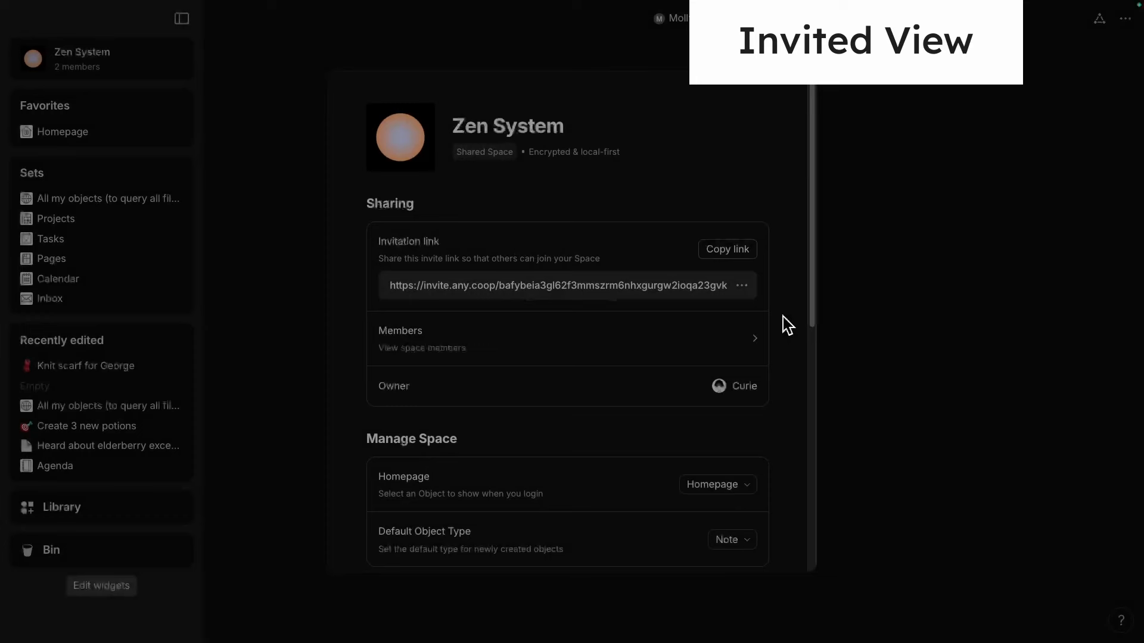
- Add a project named "Create marketing plan" to the gallery of the Projects set
click(51, 220)
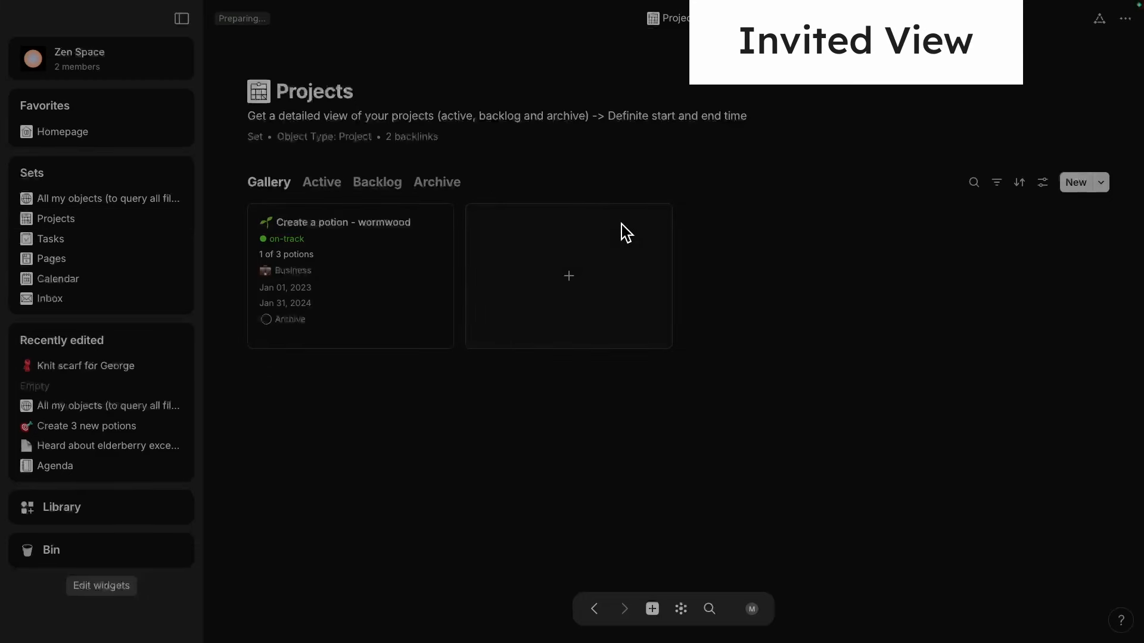
click(569, 276)
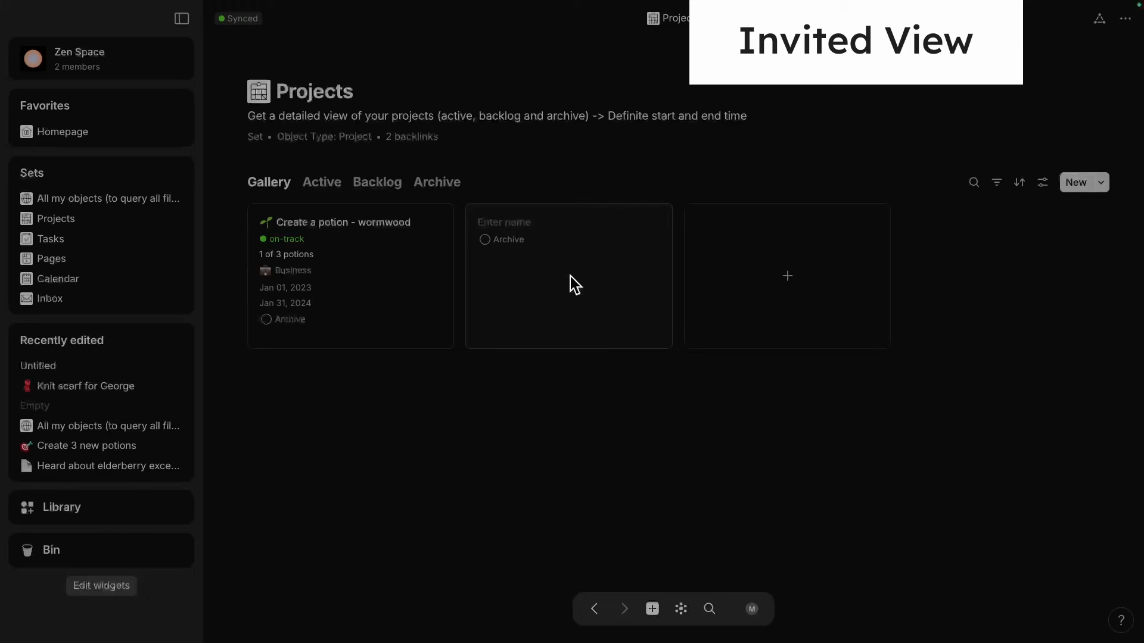
- Examine the relations of the "Create marketing plan" project, including its creator and last editor, and open its Version History
click(1048, 72)
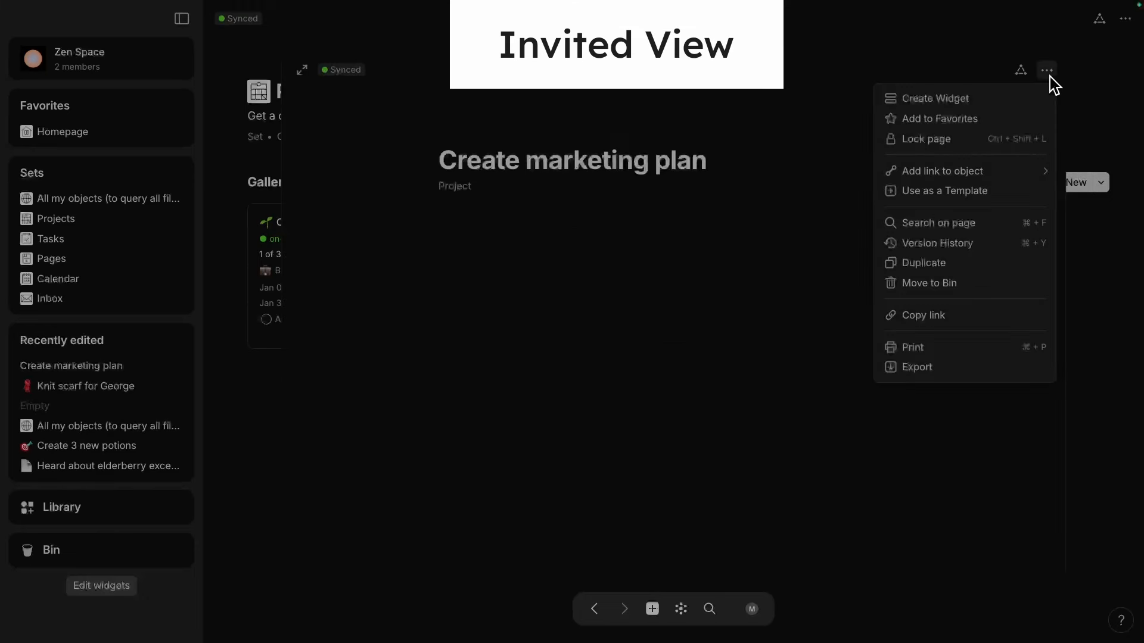
click(1018, 73)
click(1018, 74)
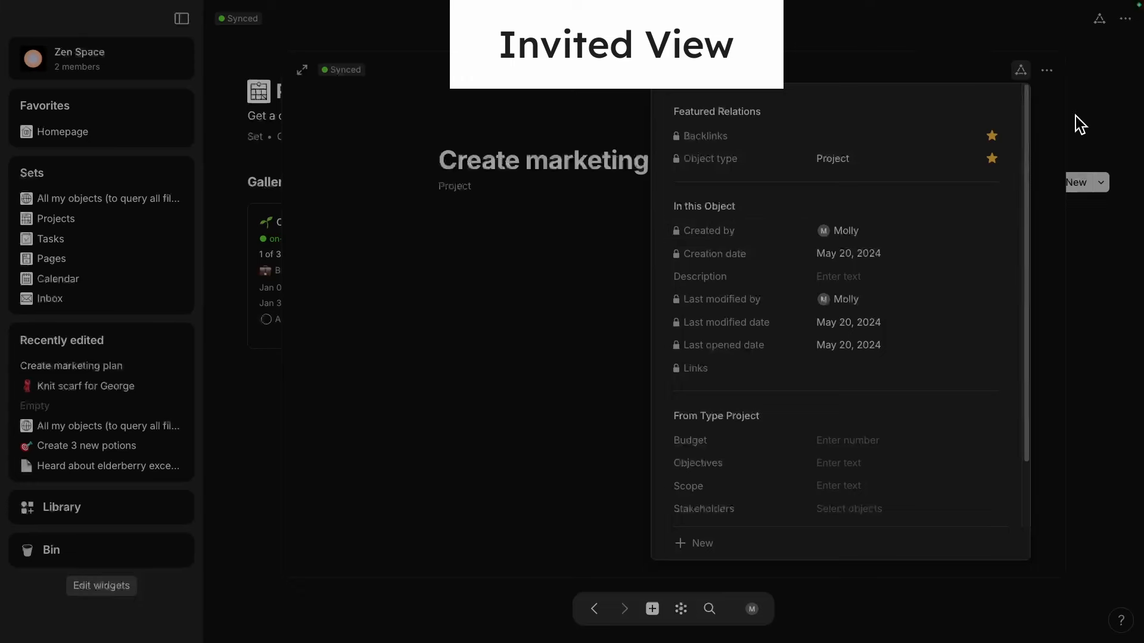
click(1046, 71)
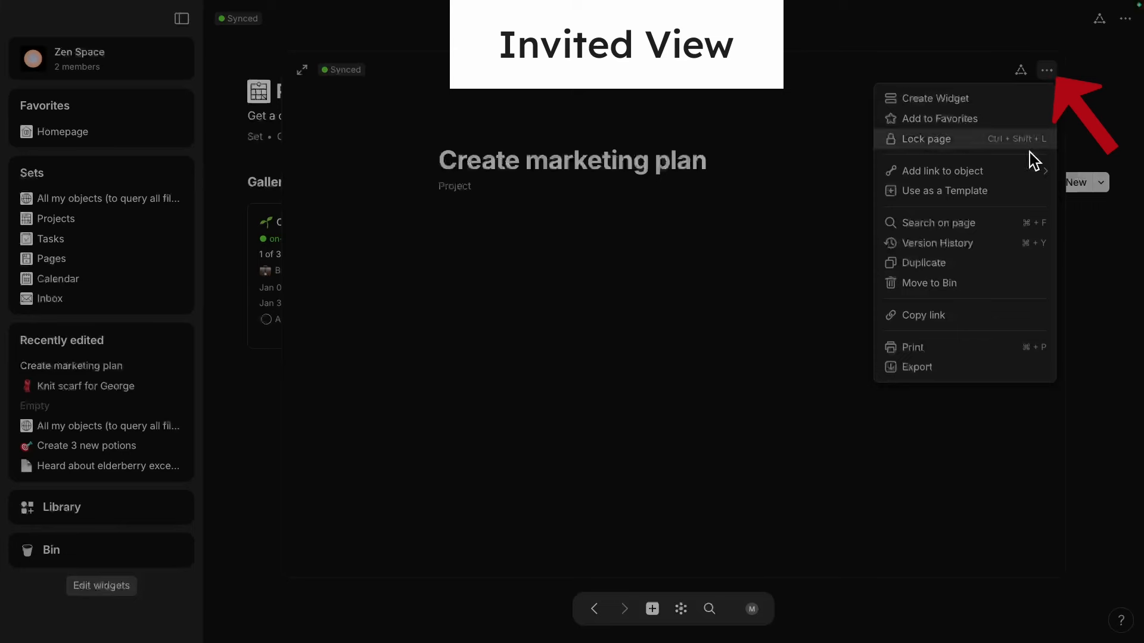
click(1000, 242)
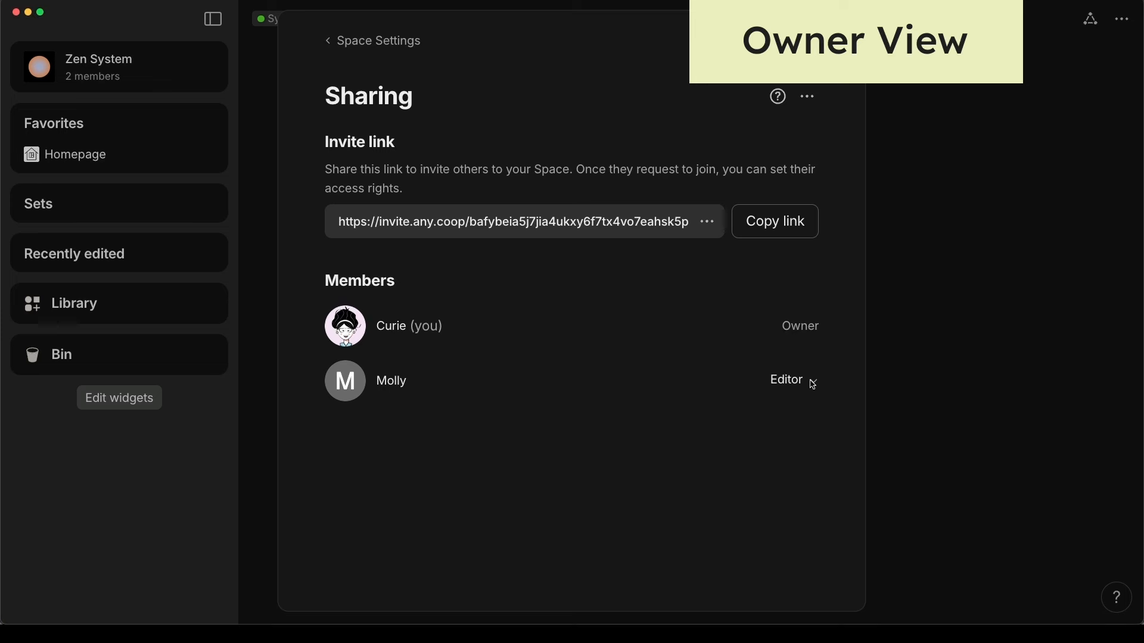
- As the space owner, remove the Editor member from Zen System and confirm the removal
click(800, 384)
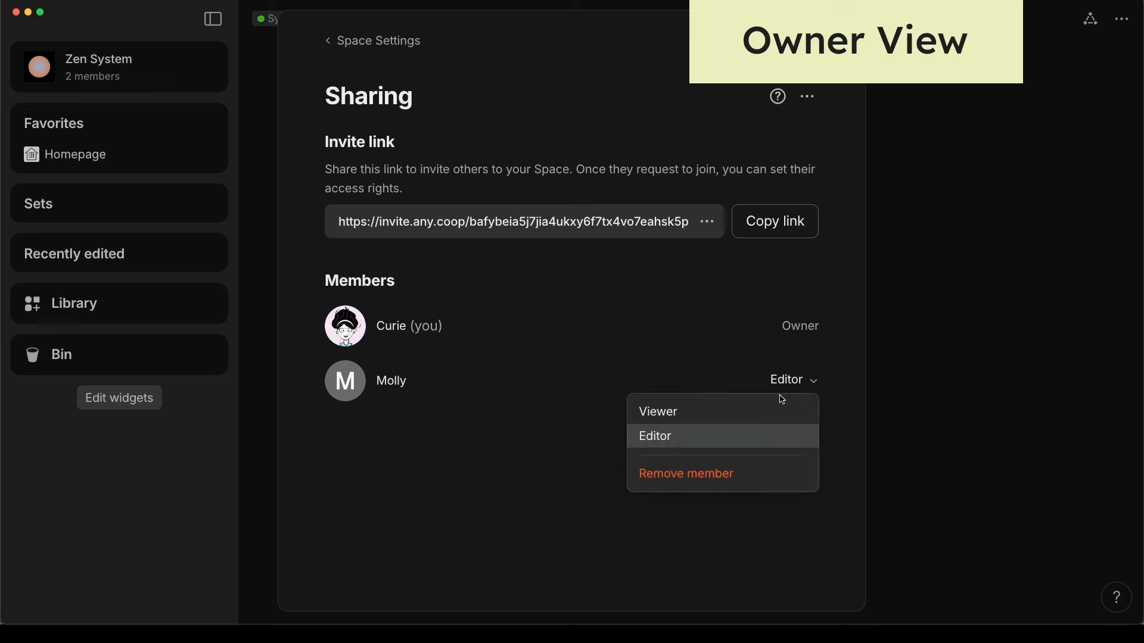
click(738, 475)
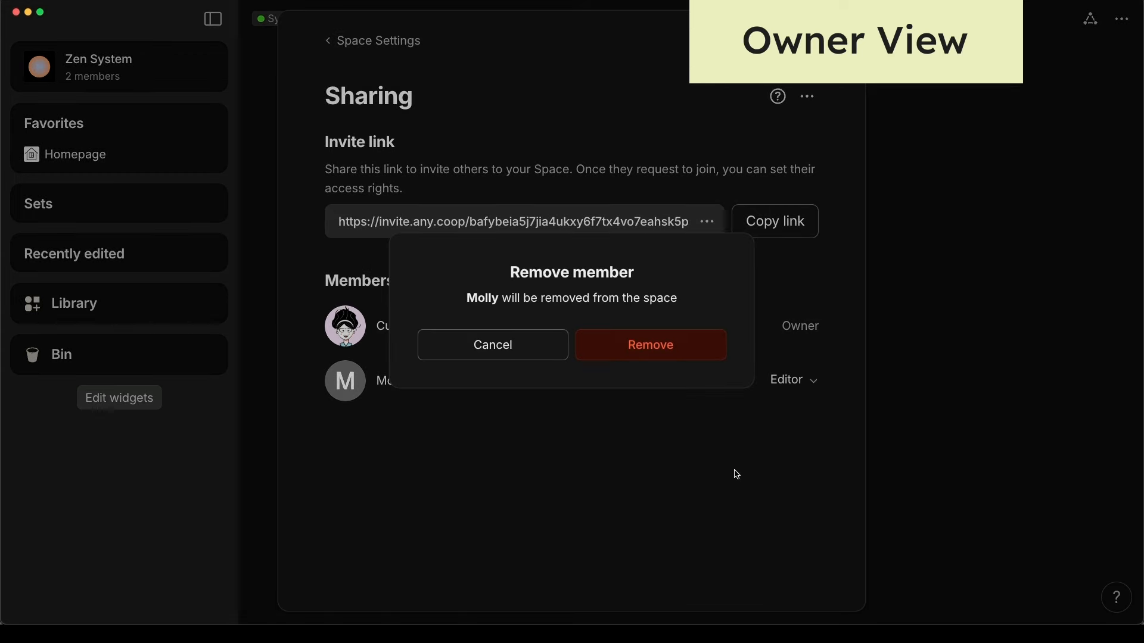
click(690, 352)
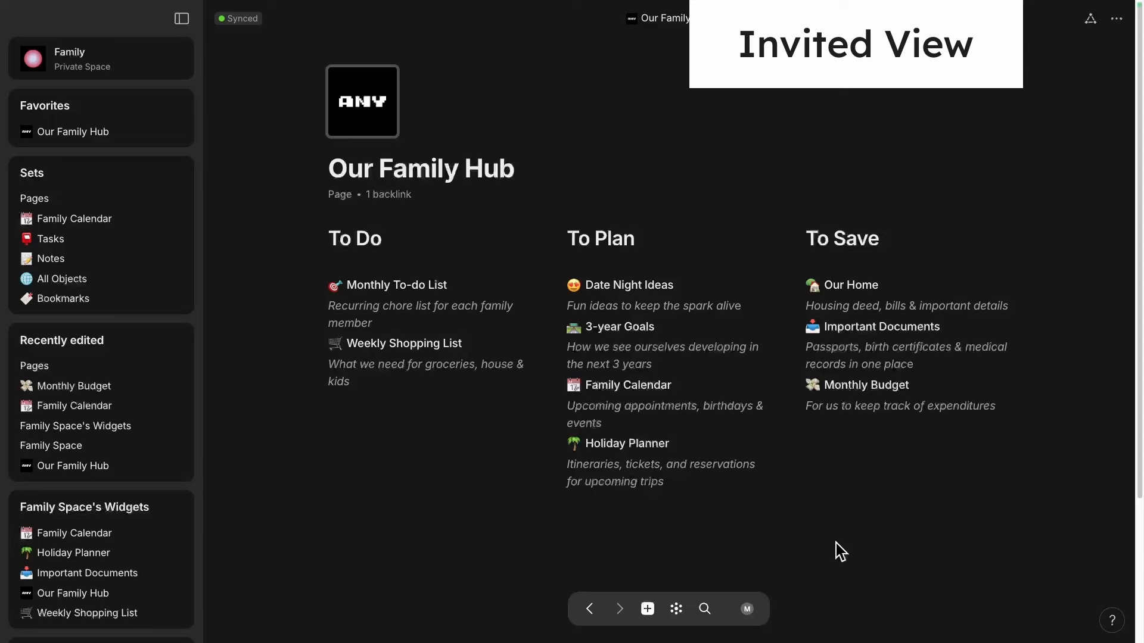
- In the removed member's account, open the application settings and show the Spaces list
click(748, 609)
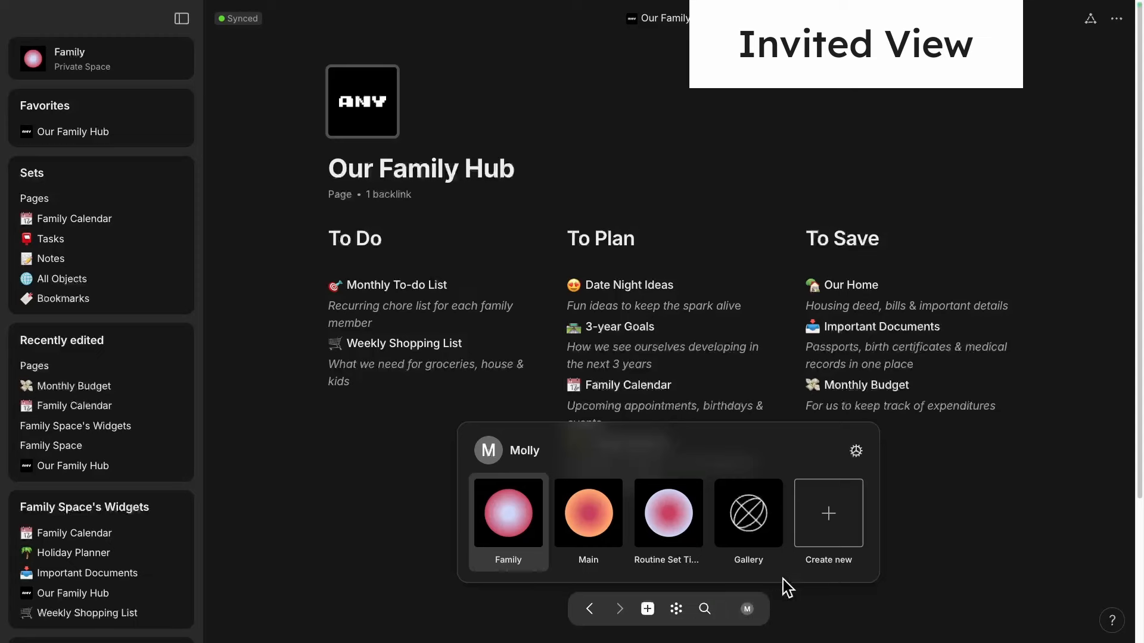
click(856, 452)
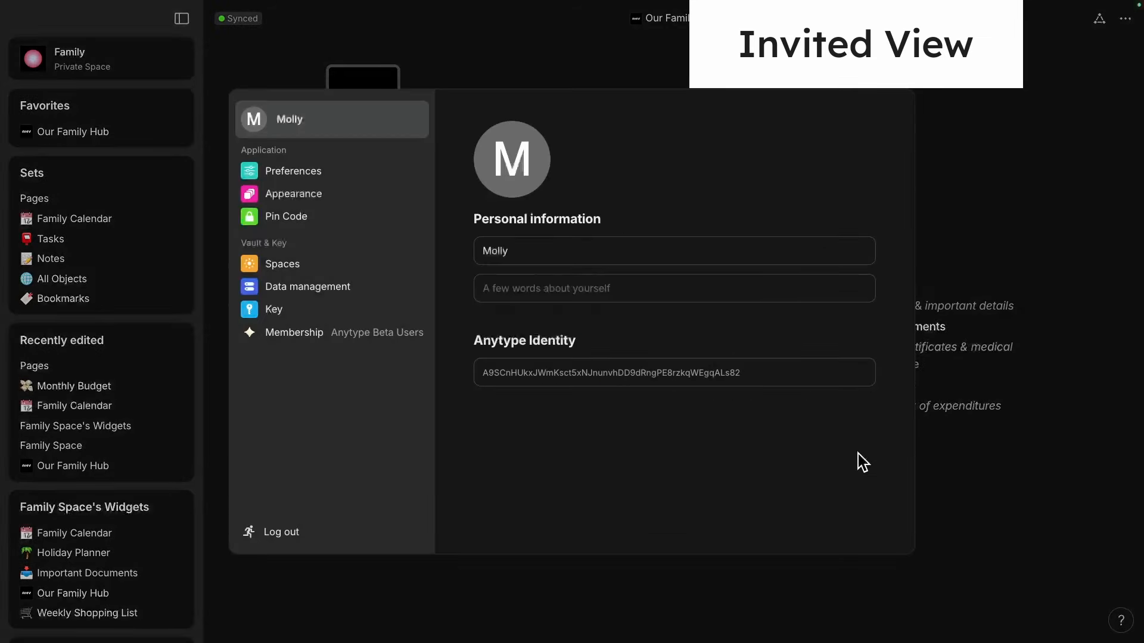
click(300, 265)
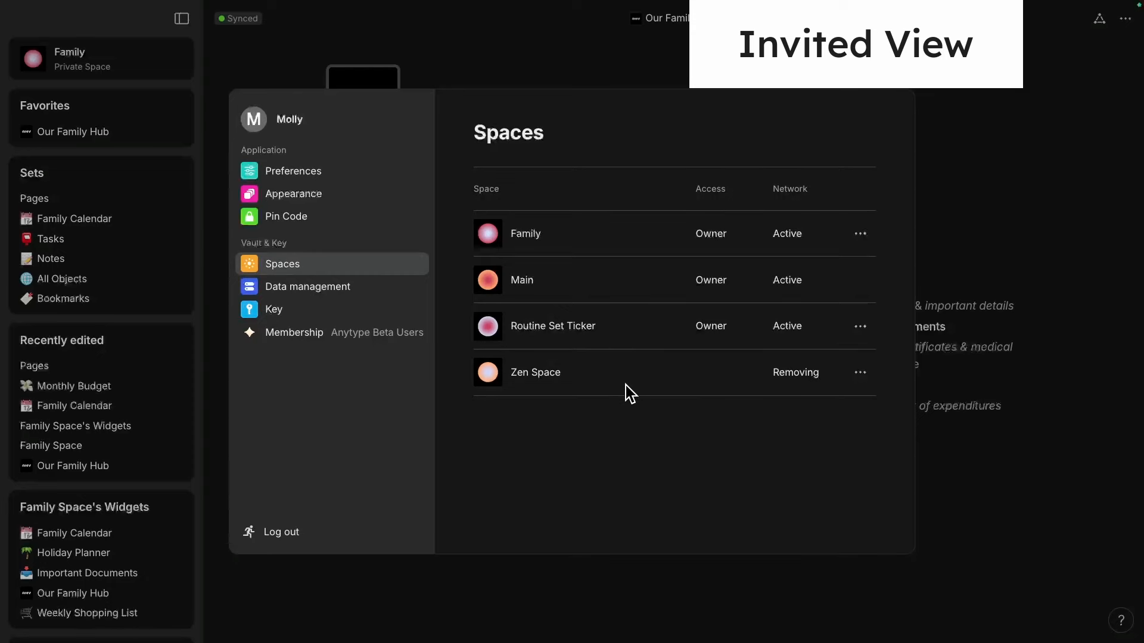
- Show the export and delete options for Zen Space in the Spaces list
click(860, 373)
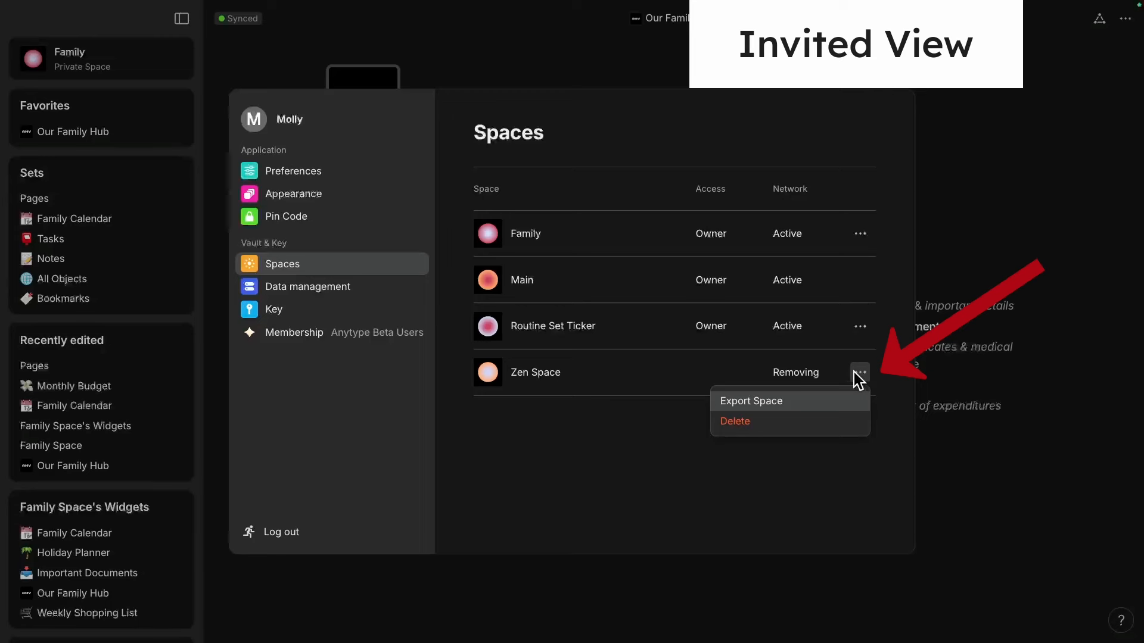
click(798, 375)
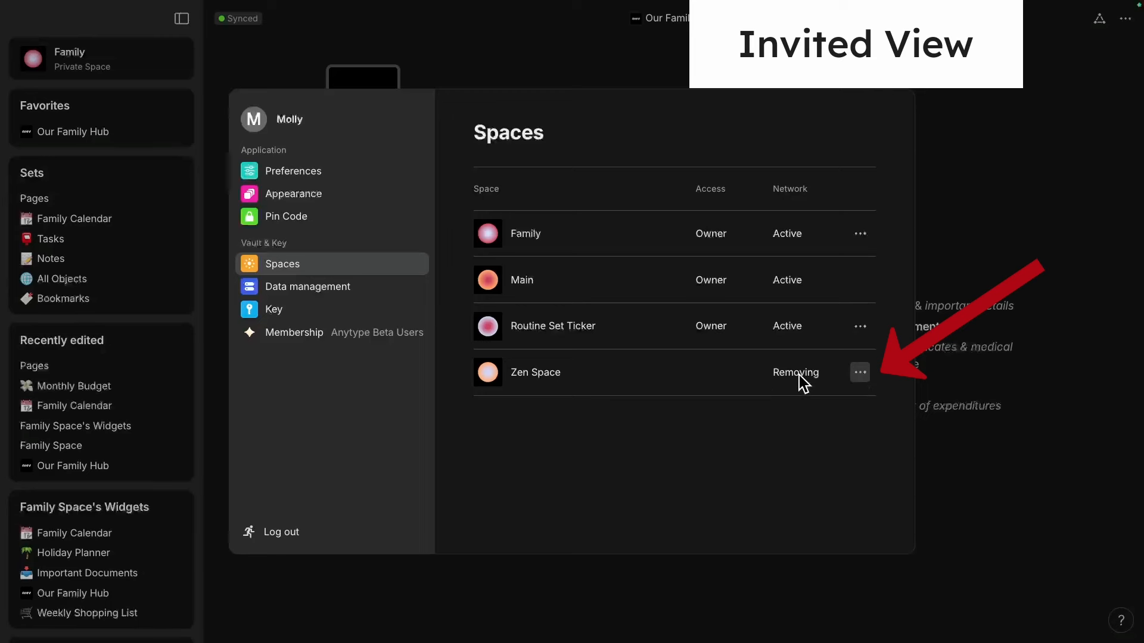
click(860, 373)
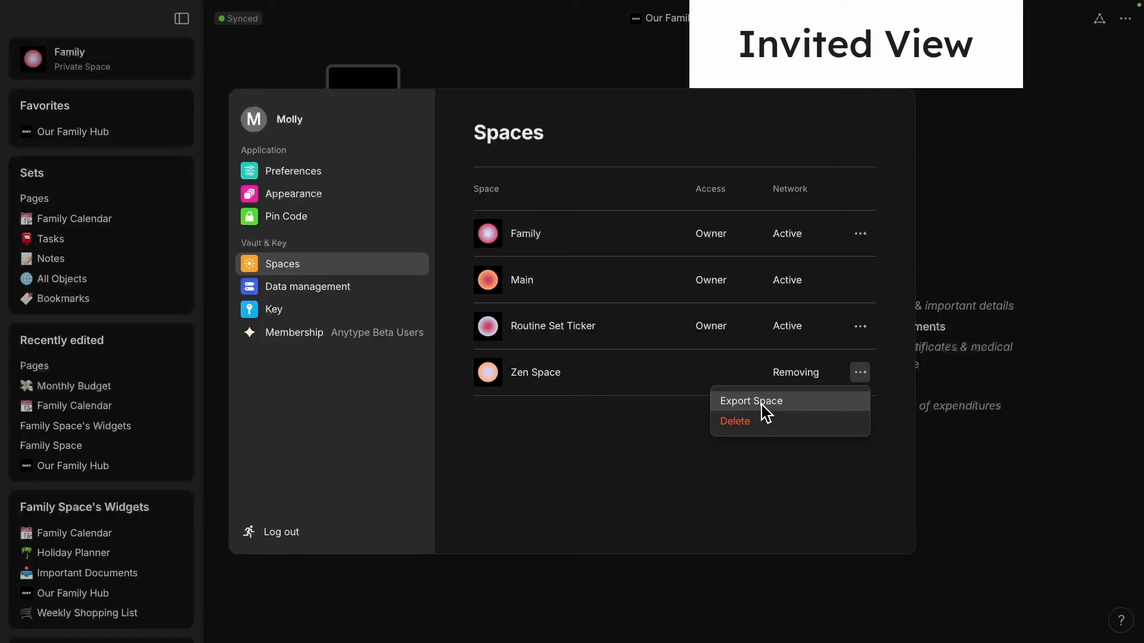